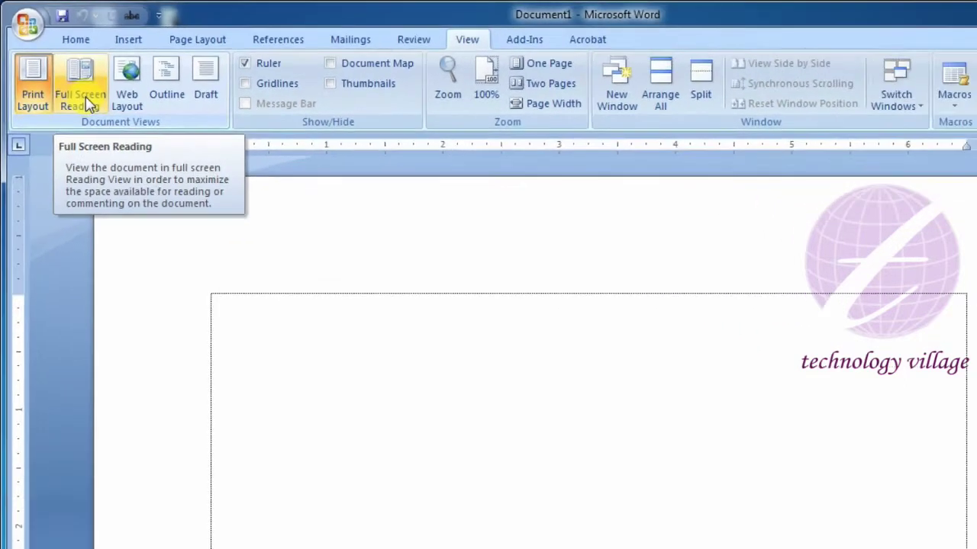
pyautogui.click(107, 122)
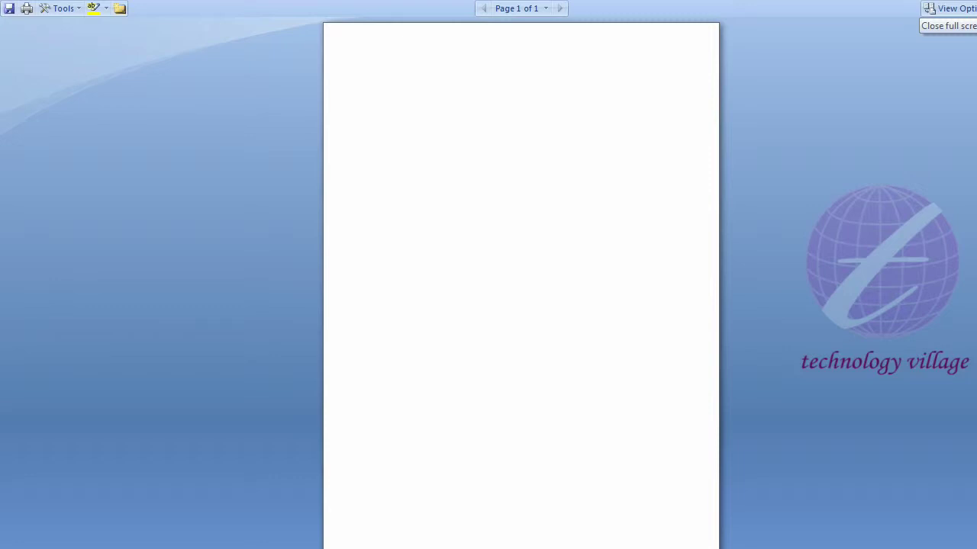
pyautogui.click(968, 8)
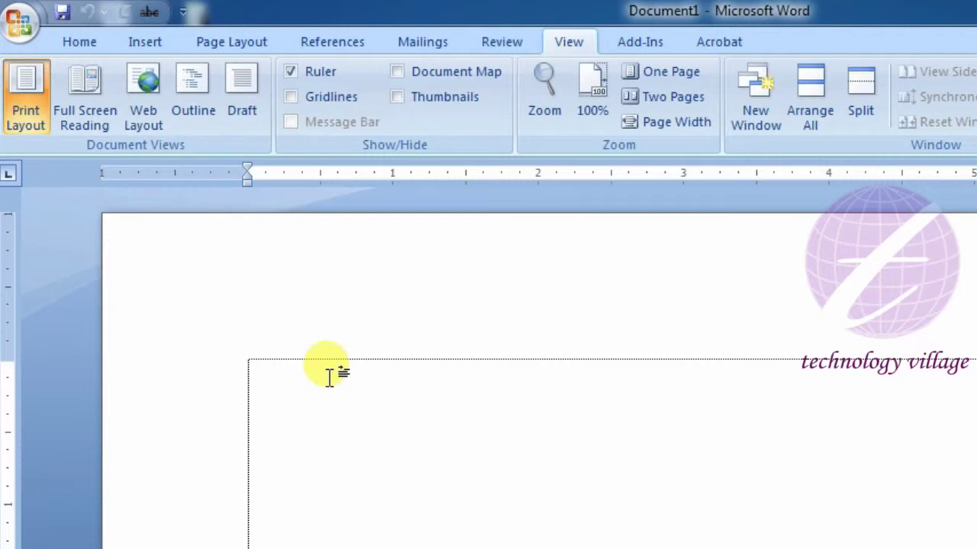
pyautogui.click(142, 120)
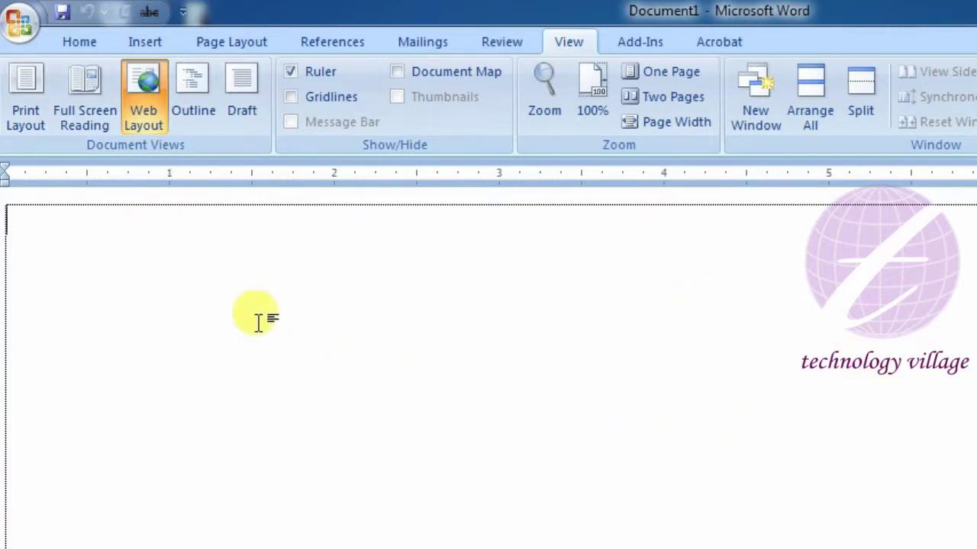
pyautogui.click(197, 101)
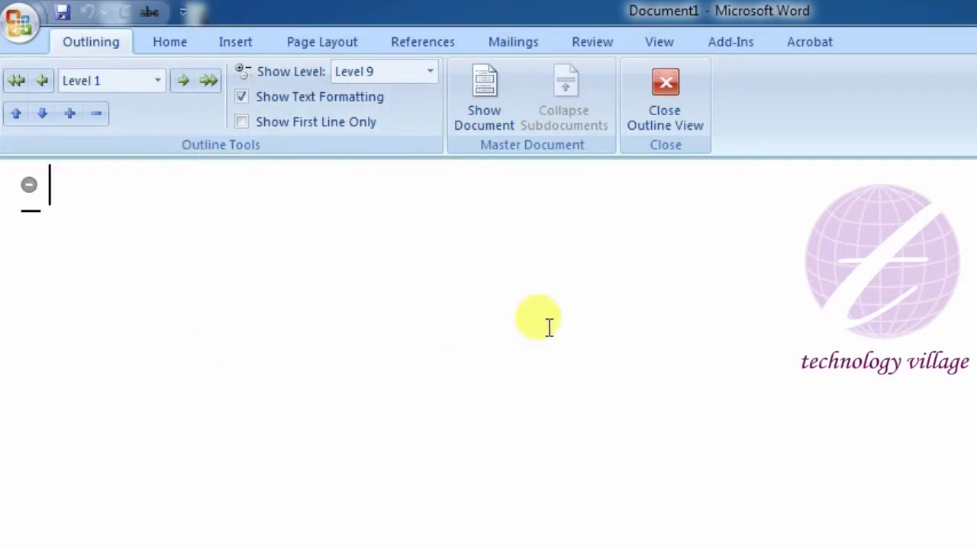
pyautogui.click(676, 98)
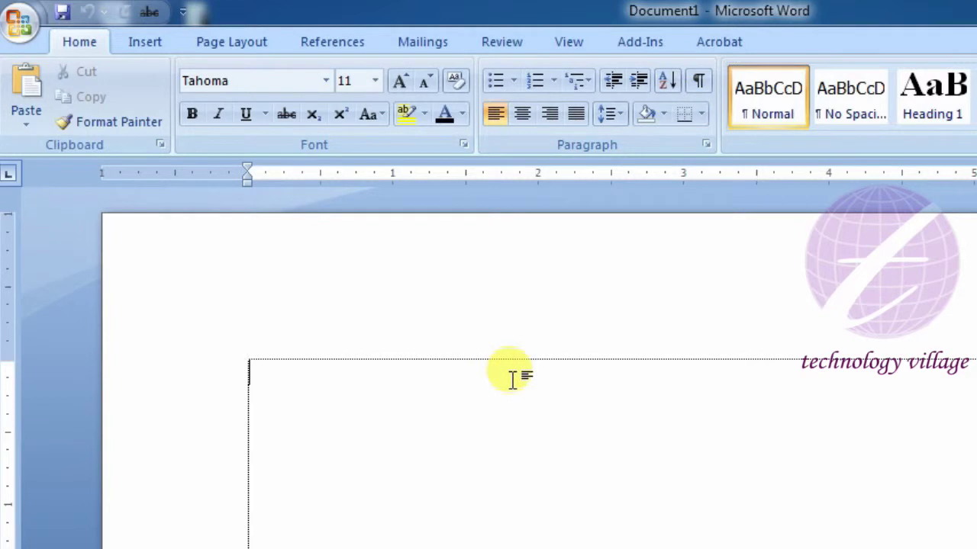
pyautogui.click(567, 44)
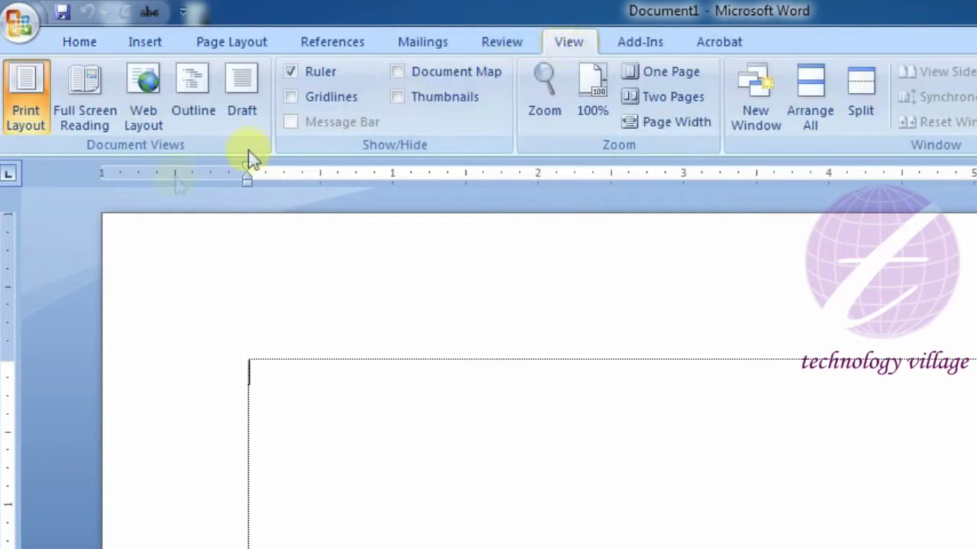
pyautogui.click(241, 126)
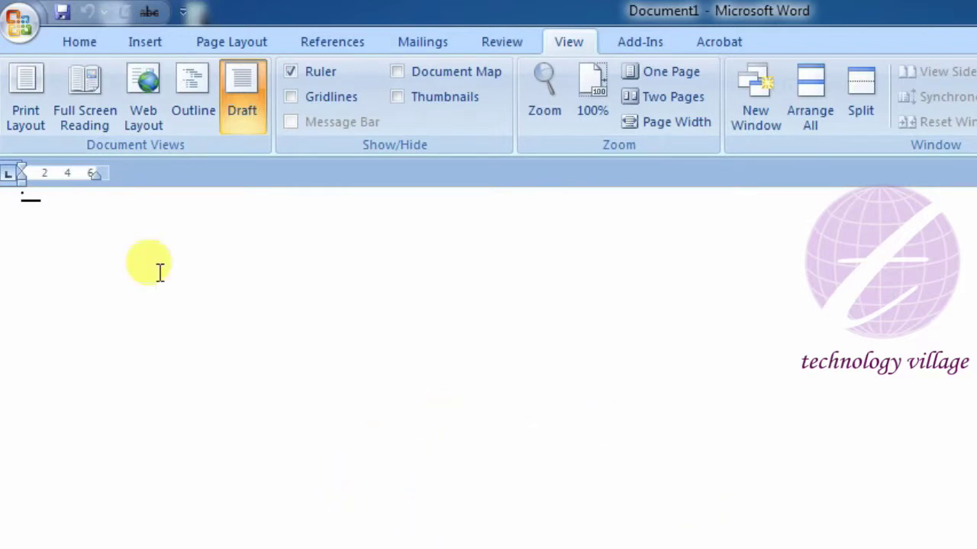
pyautogui.click(15, 98)
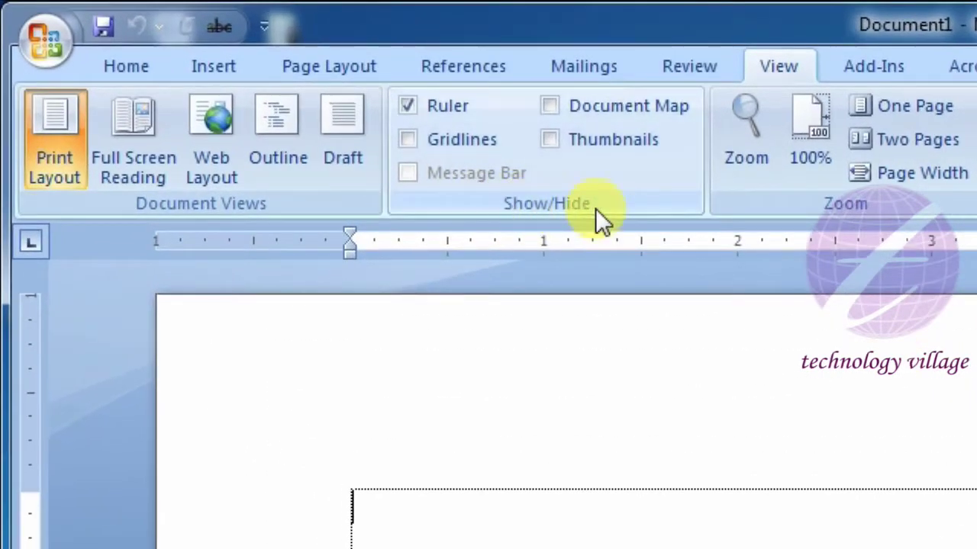
pyautogui.click(410, 108)
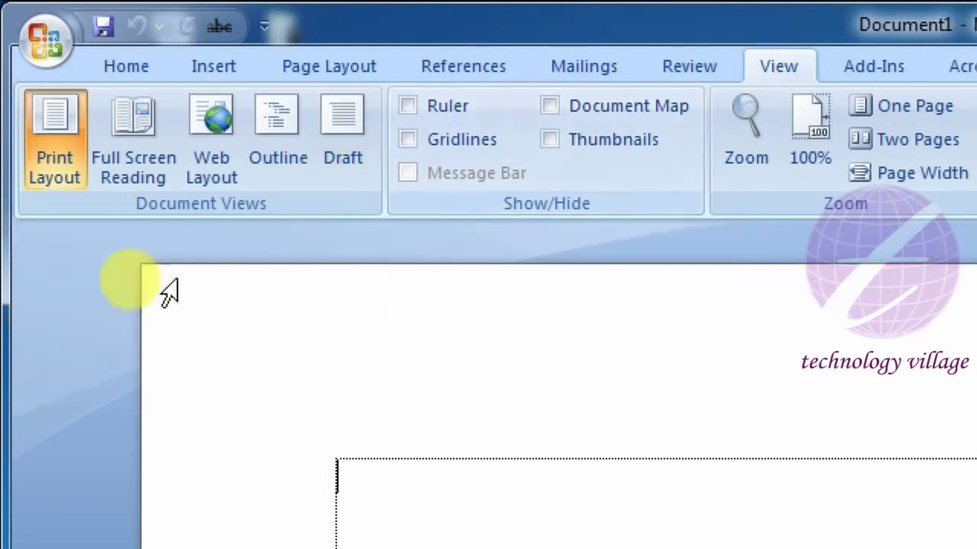
pyautogui.click(408, 106)
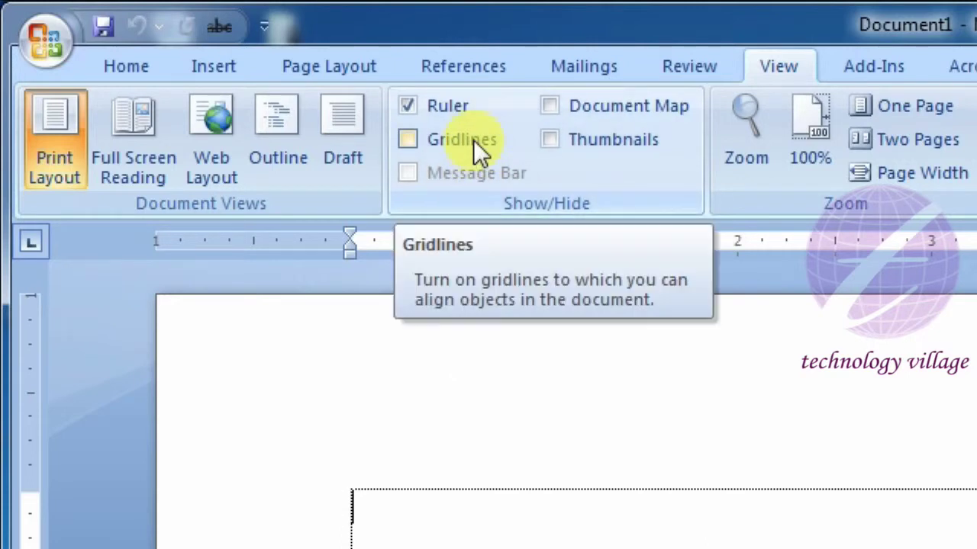
pyautogui.click(406, 140)
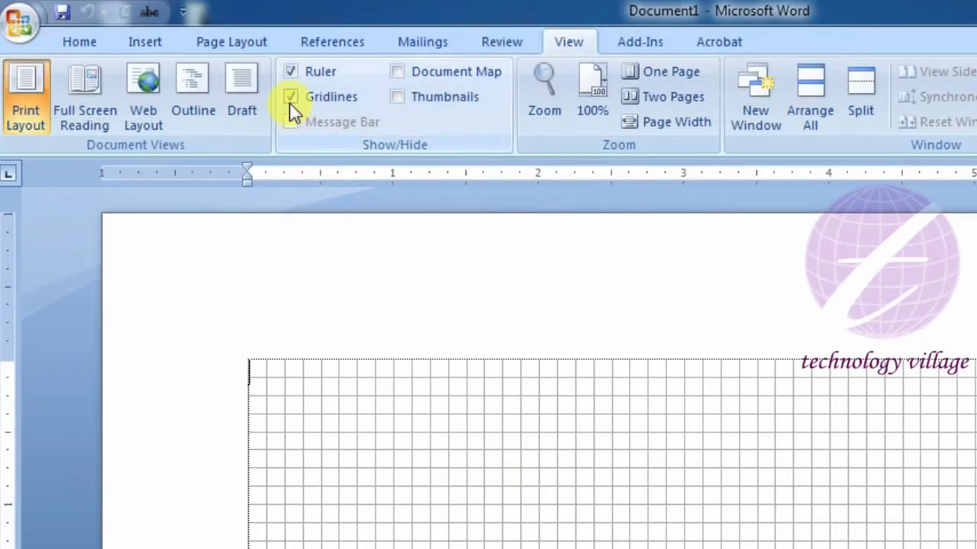
pyautogui.click(291, 100)
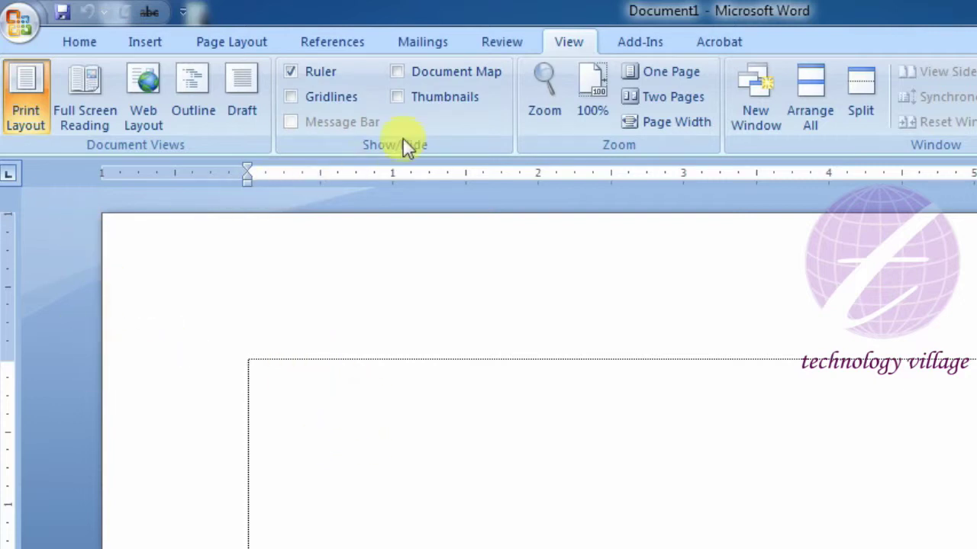
# Step: Turn the Document Map pane on and then off again beside Document1
pyautogui.click(398, 74)
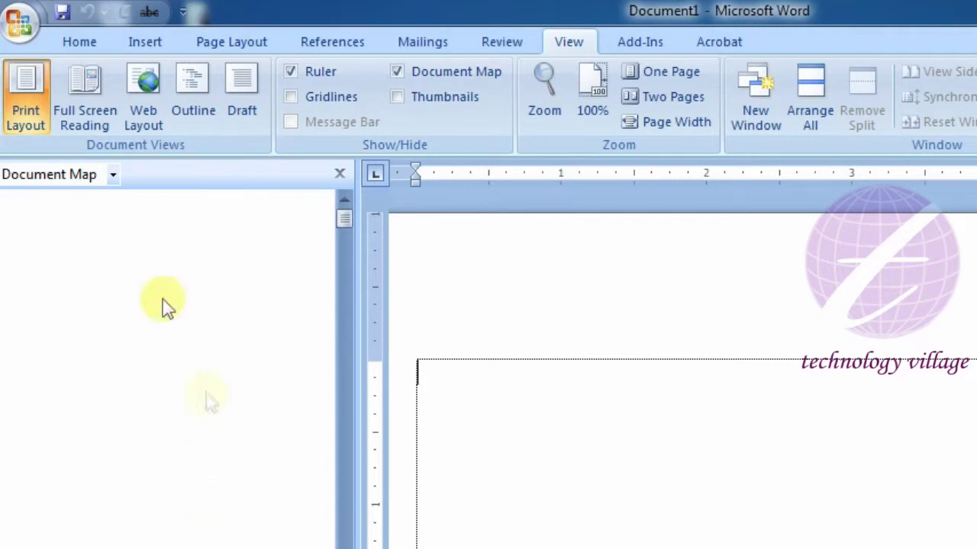
pyautogui.click(400, 74)
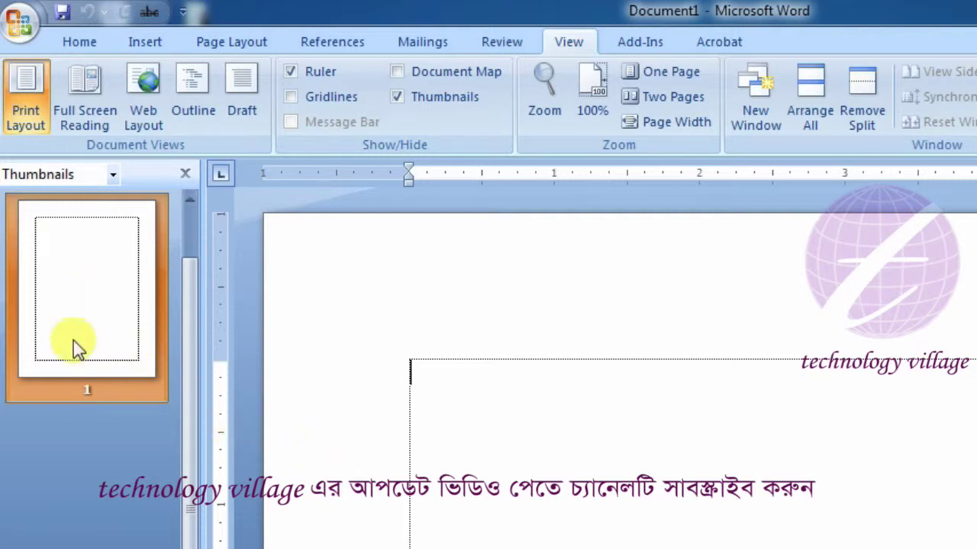
# Step: Insert three blank pages into Document1 with Blank Page on the Insert tab
pyautogui.click(150, 40)
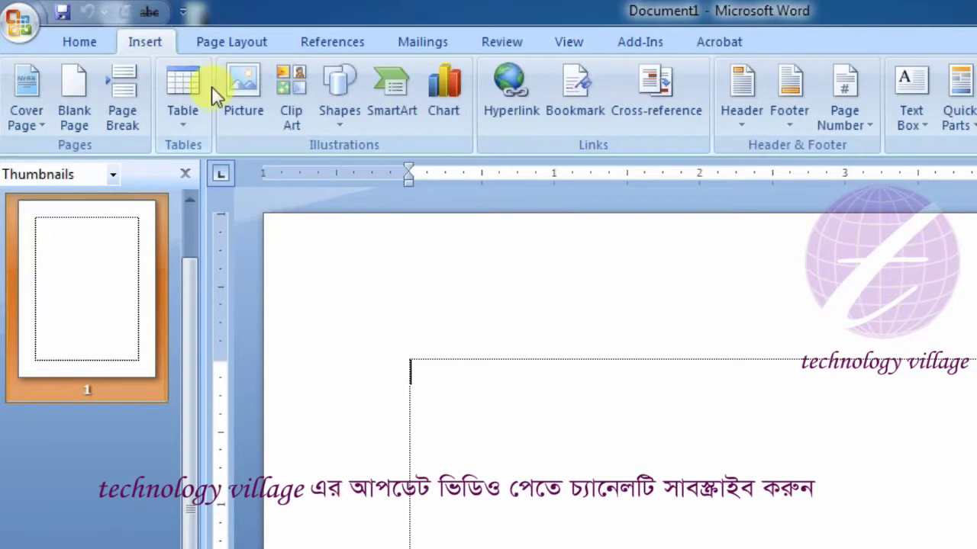
pyautogui.click(76, 111)
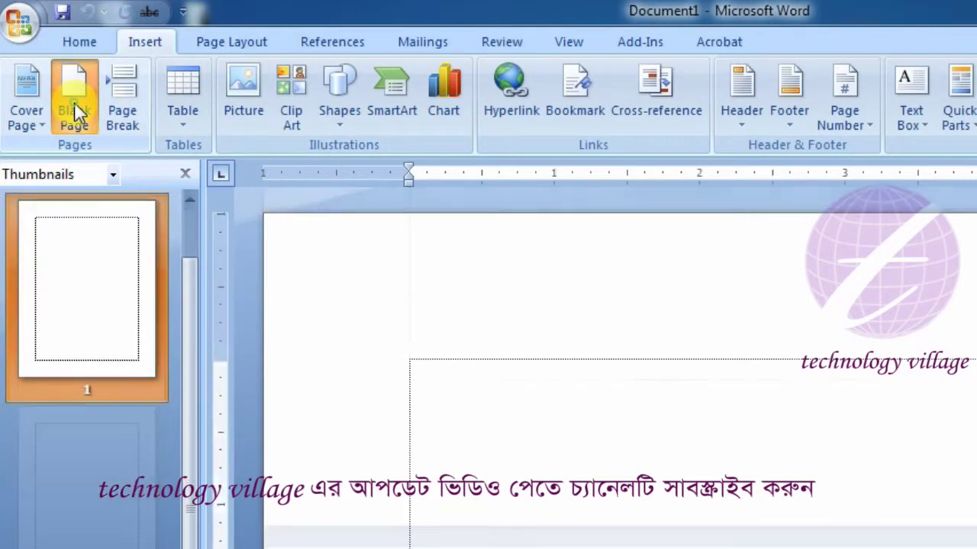
pyautogui.click(77, 111)
pyautogui.click(77, 111)
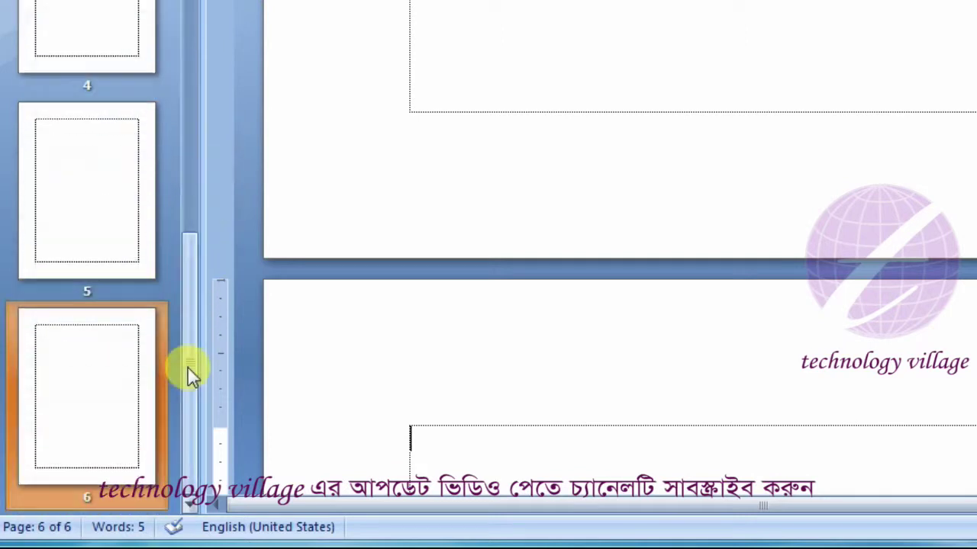
# Step: Jump back to page 1 via its thumbnail, close the Thumbnails pane, then re-enable Thumbnails
pyautogui.moveTo(188, 368); pyautogui.dragTo(190, 54)
pyautogui.click(94, 133)
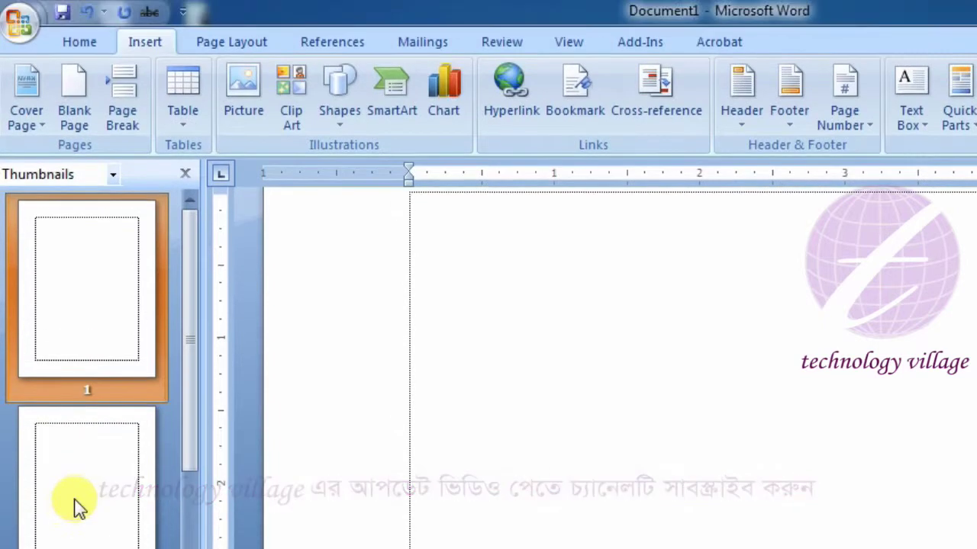
pyautogui.click(184, 176)
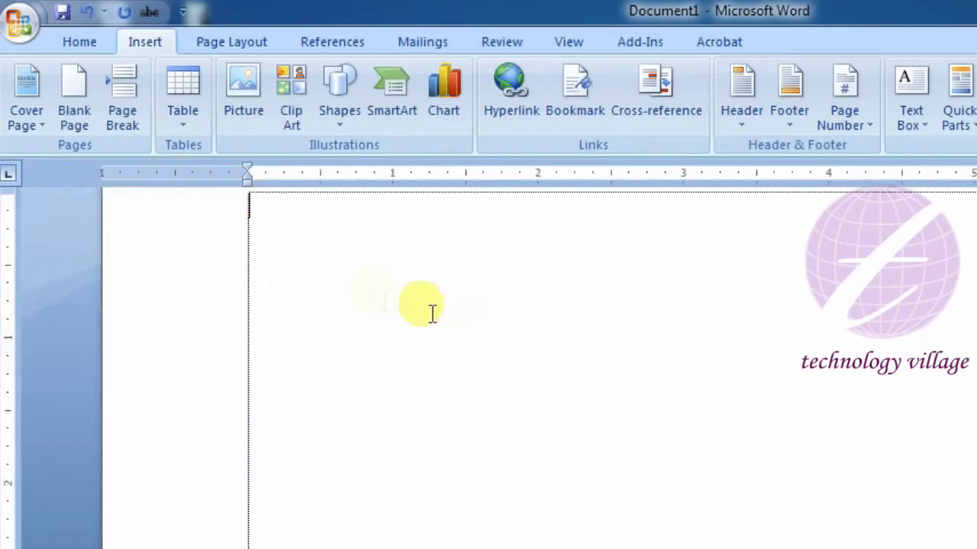
pyautogui.click(589, 40)
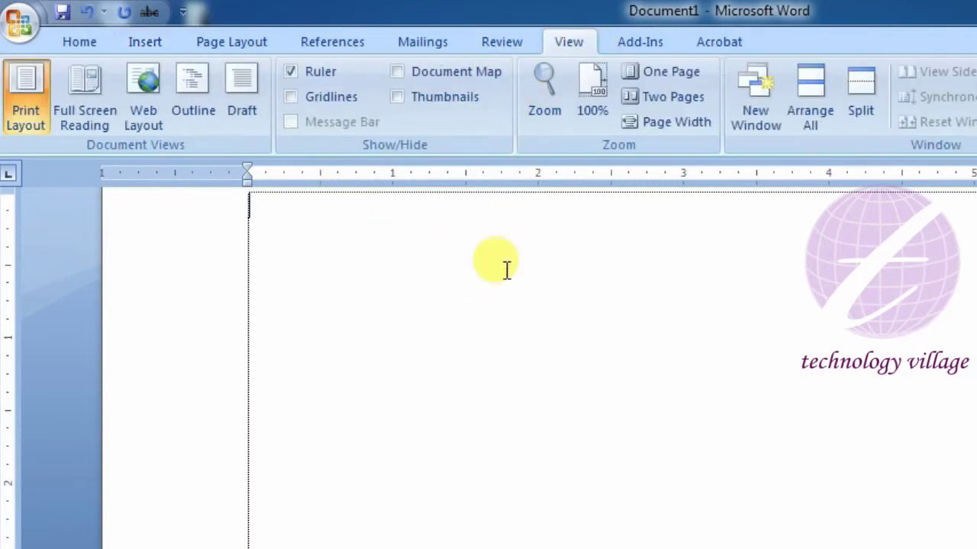
pyautogui.click(419, 103)
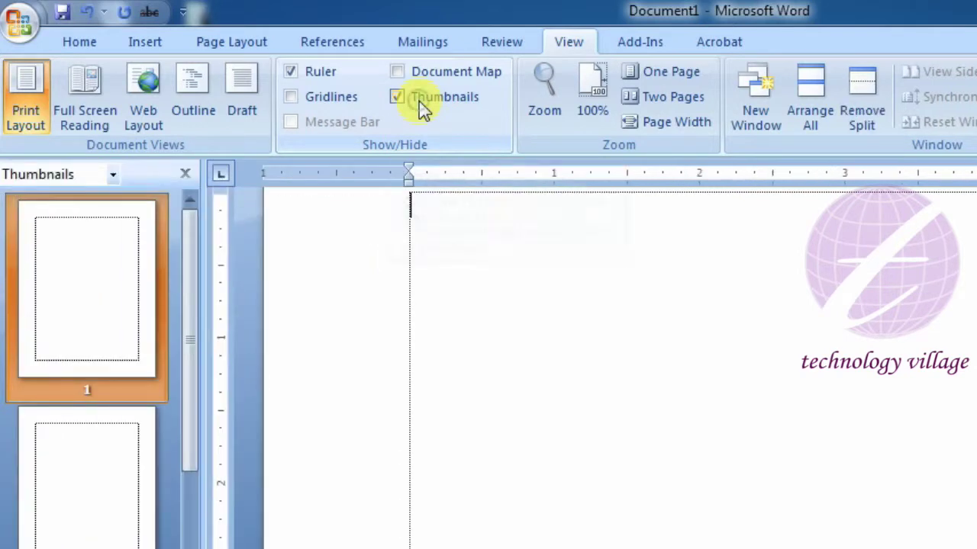
# Step: Uncheck Thumbnails so only the Document1 page shows in Print Layout view
pyautogui.click(419, 104)
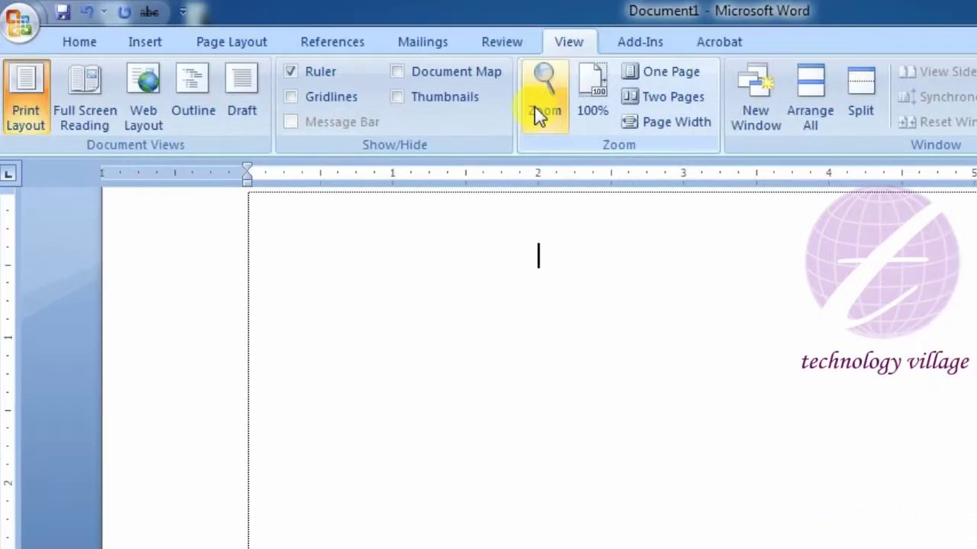
# Step: Zoom the document to 200% through the Zoom dialog
pyautogui.click(538, 110)
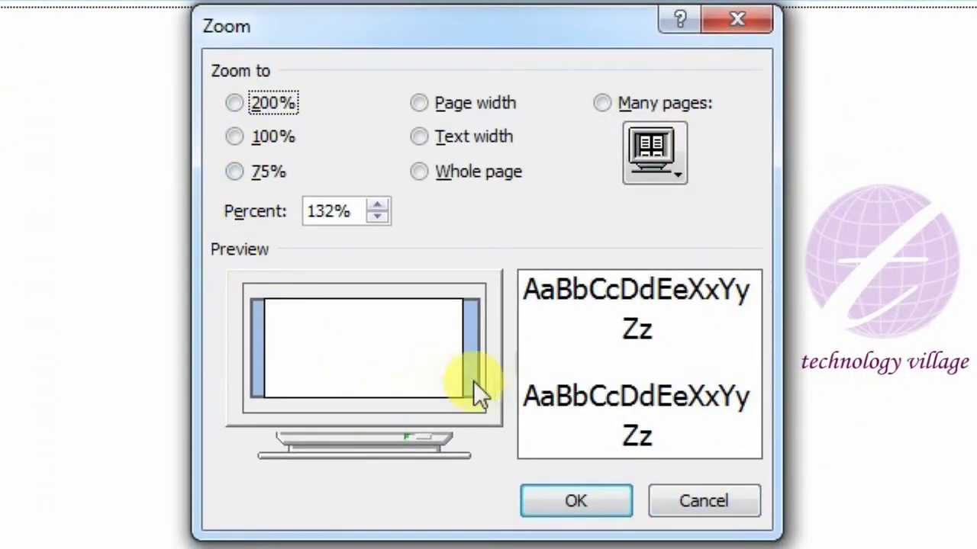
pyautogui.click(253, 105)
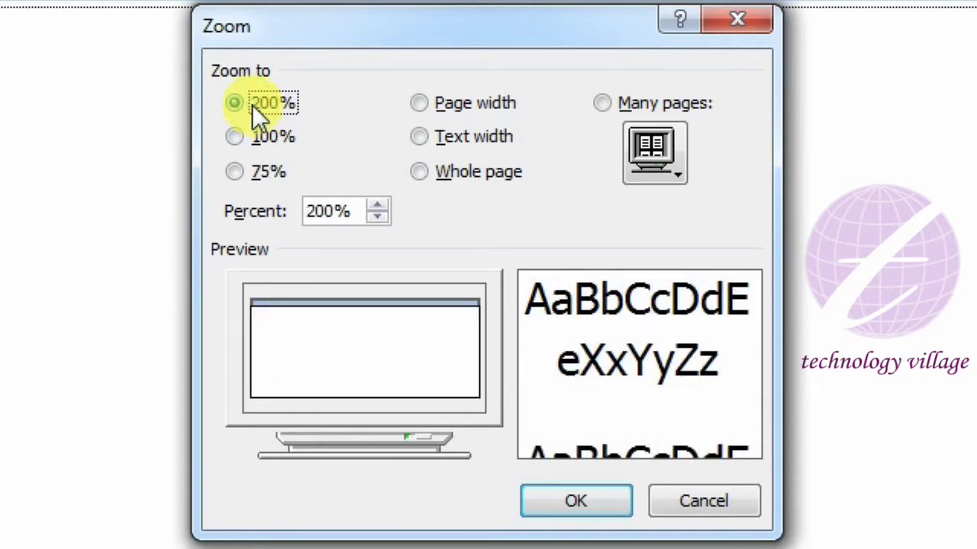
pyautogui.click(580, 499)
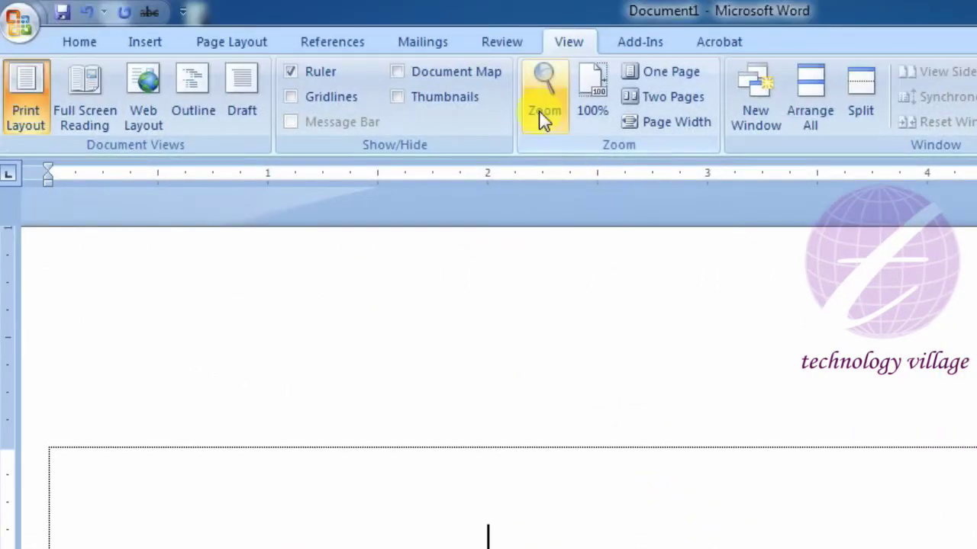
# Step: Pick 100% in the Zoom dialog, step the percentage down to 95%, and apply it
pyautogui.click(543, 116)
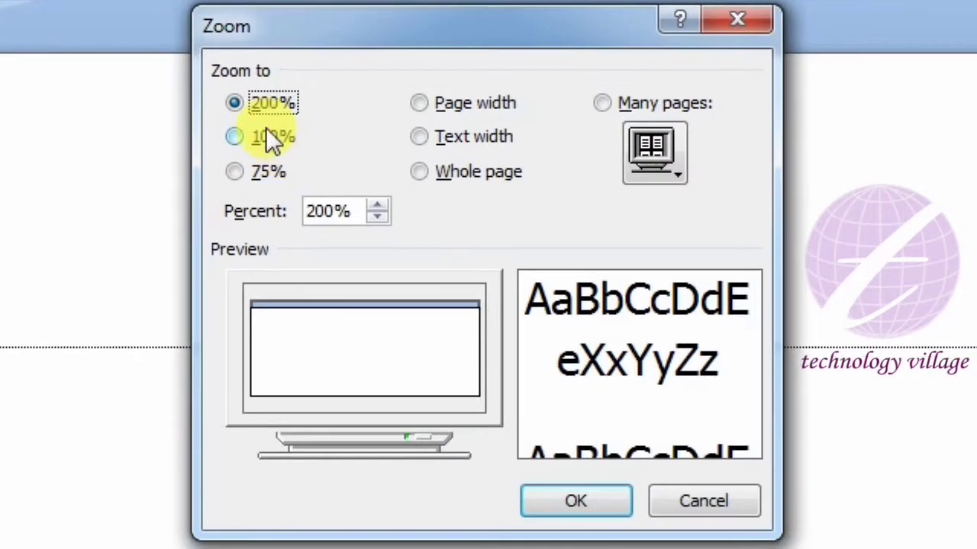
pyautogui.click(265, 128)
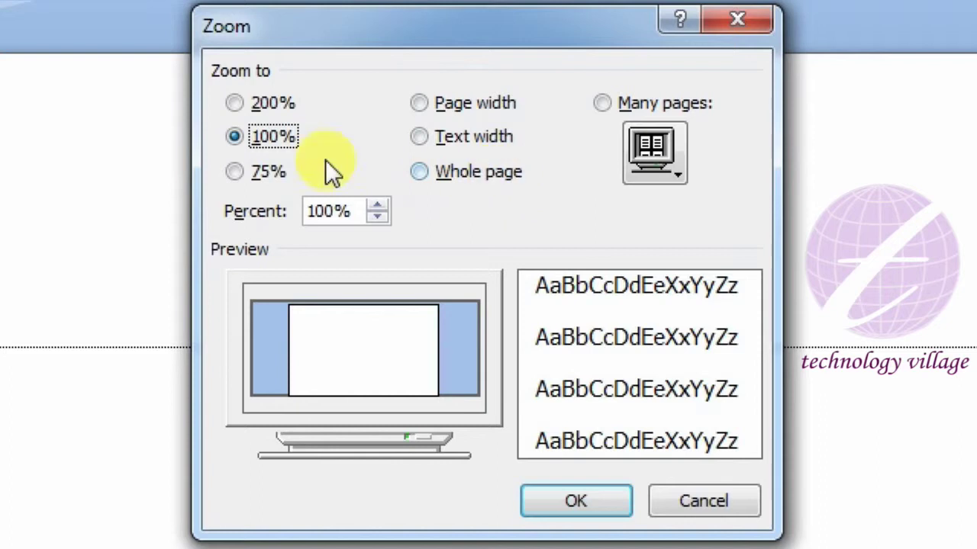
pyautogui.click(380, 217)
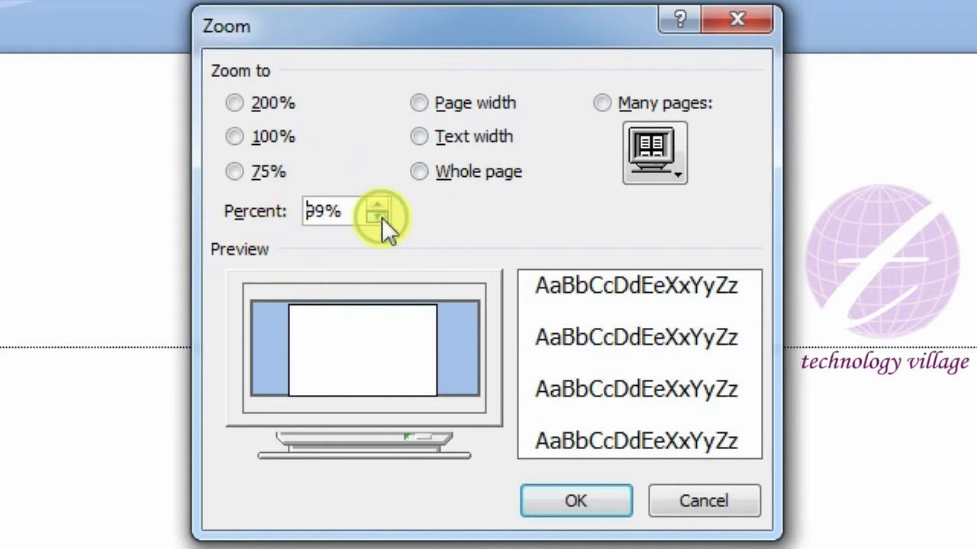
pyautogui.click(378, 216)
pyautogui.click(378, 216)
pyautogui.click(379, 216)
pyautogui.click(377, 215)
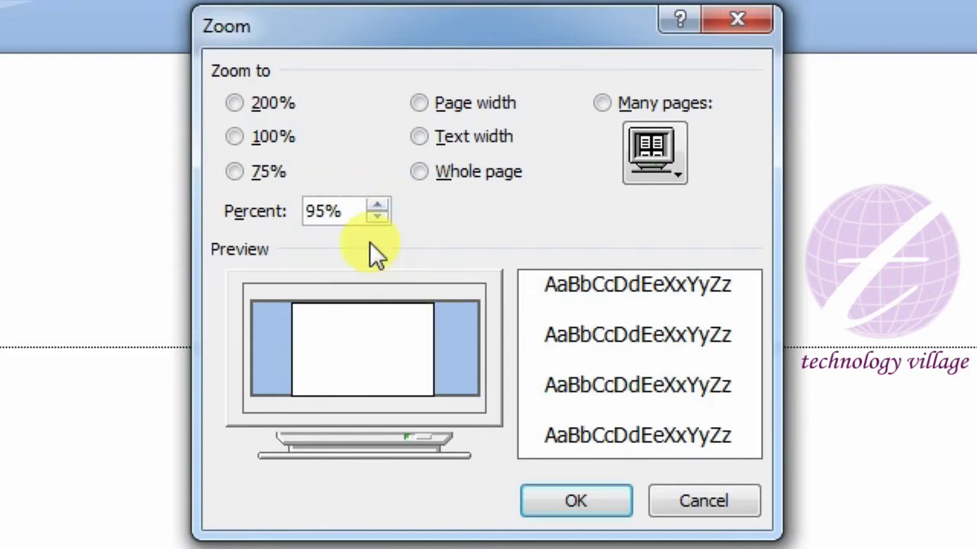
pyautogui.click(568, 502)
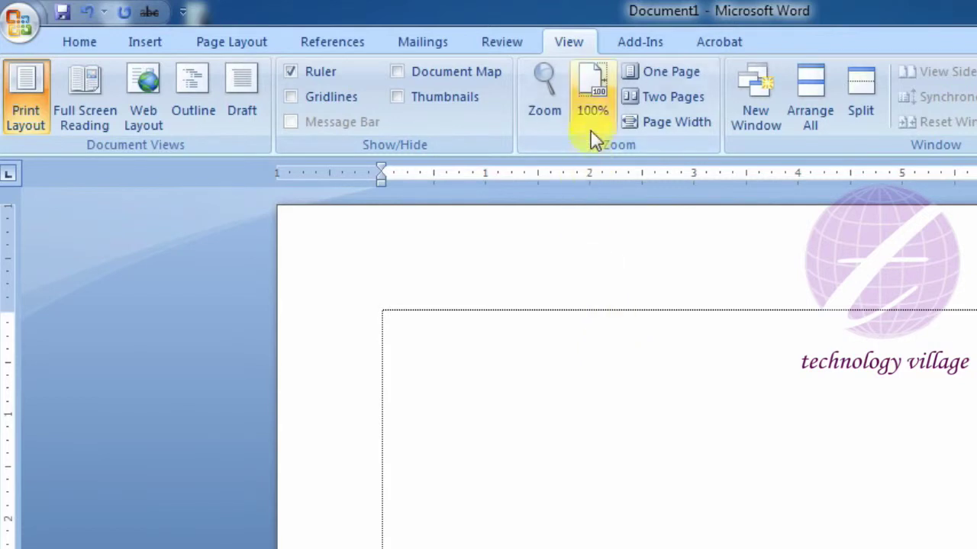
# Step: Cycle through the 100%, One Page and Two Pages views, ending on Page Width at 142%
pyautogui.click(591, 118)
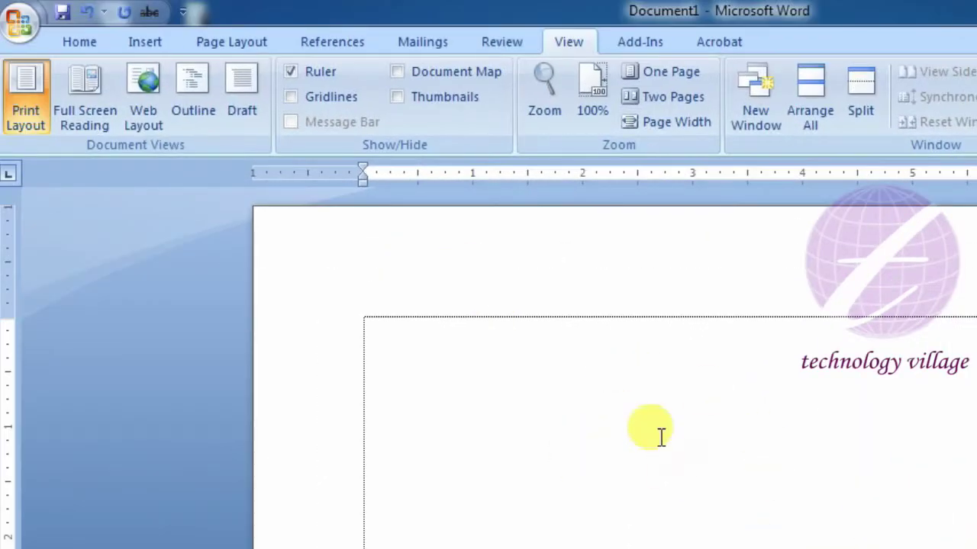
pyautogui.click(665, 84)
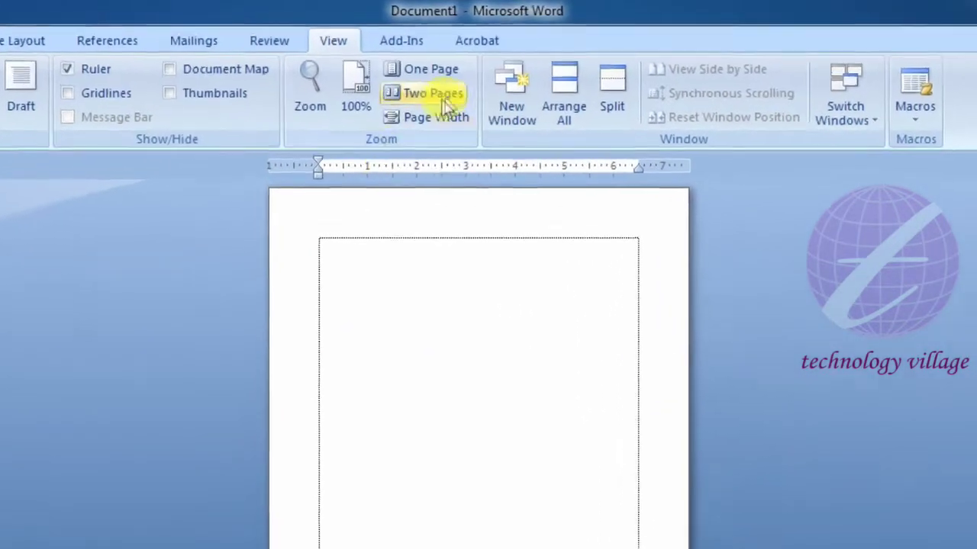
pyautogui.click(441, 99)
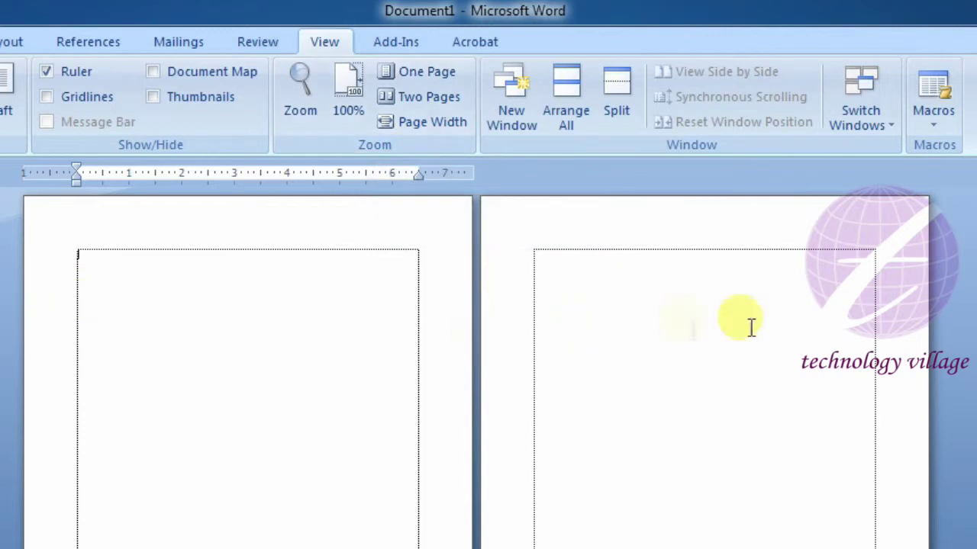
pyautogui.click(441, 124)
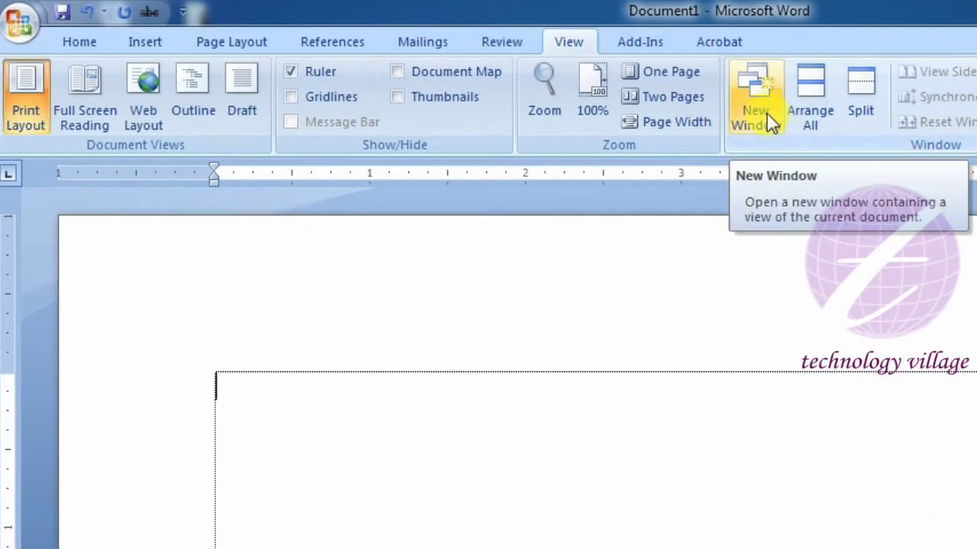
# Step: Open a second Document1 window, tile both with Arrange All, then close one window
pyautogui.click(772, 124)
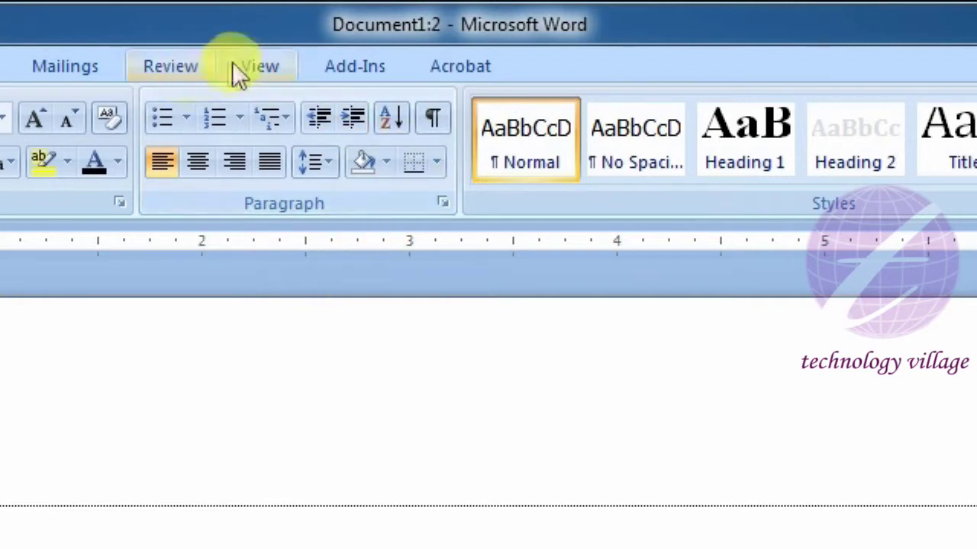
pyautogui.click(259, 66)
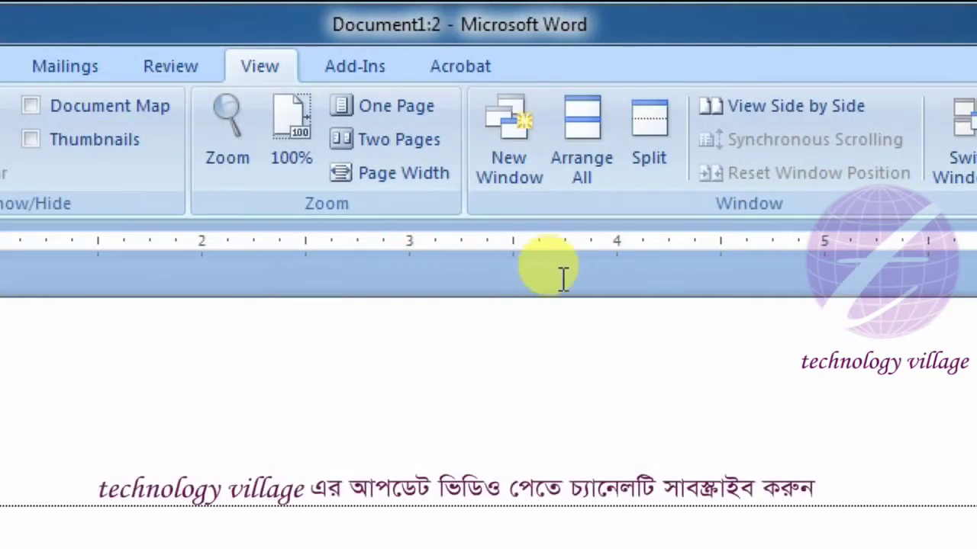
pyautogui.click(580, 173)
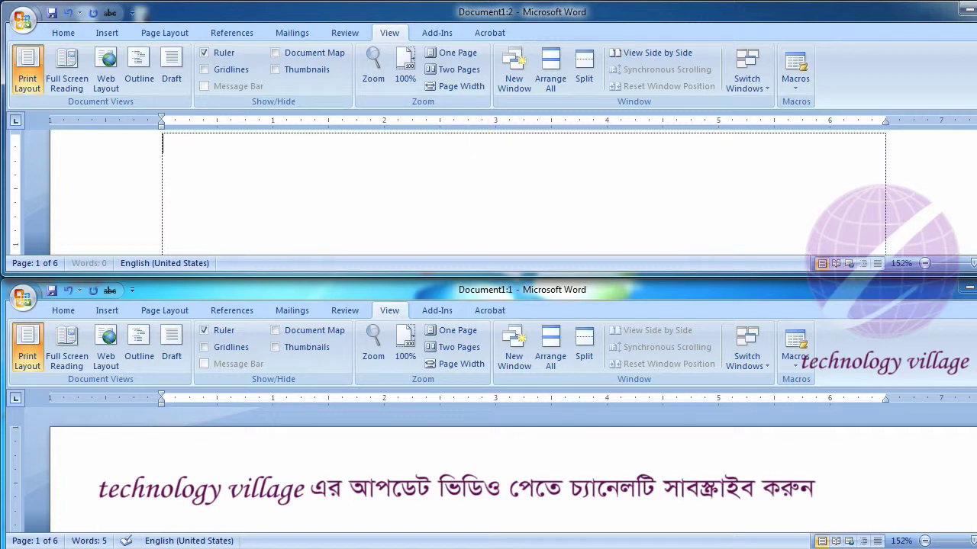
pyautogui.click(975, 287)
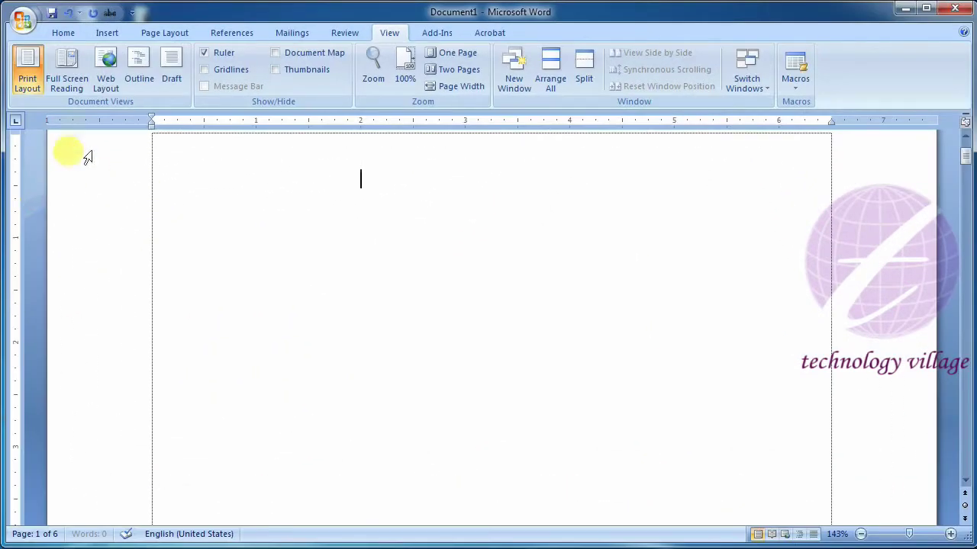
# Step: Open 'Welcome to Technology Village tutorial Channel.docx' from Recent Documents and place the cursor after paragraph one
pyautogui.click(23, 17)
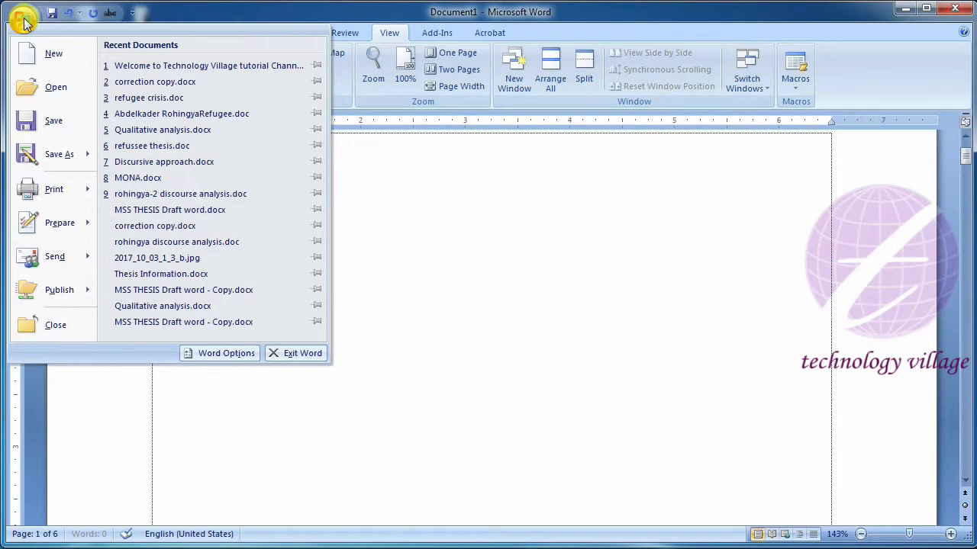
pyautogui.click(163, 69)
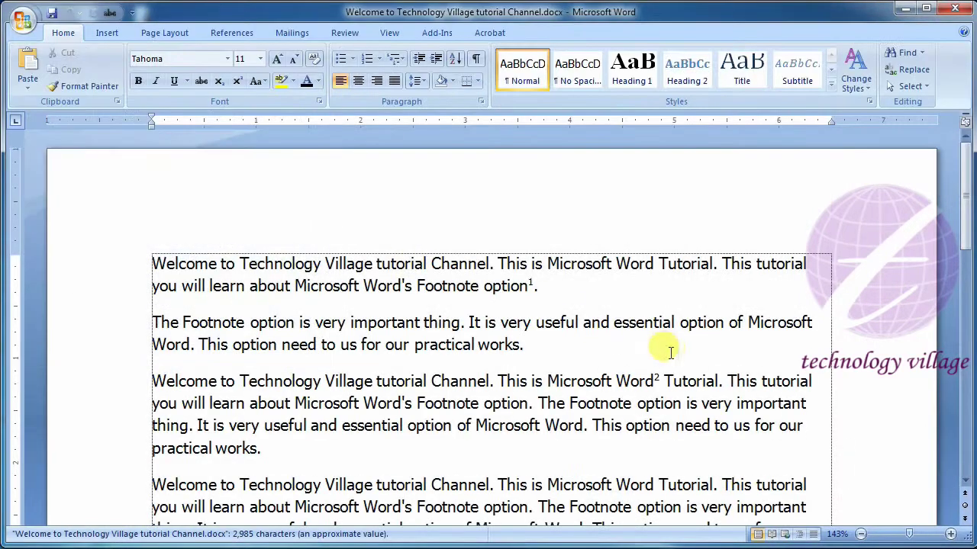
pyautogui.click(456, 286)
pyautogui.click(387, 34)
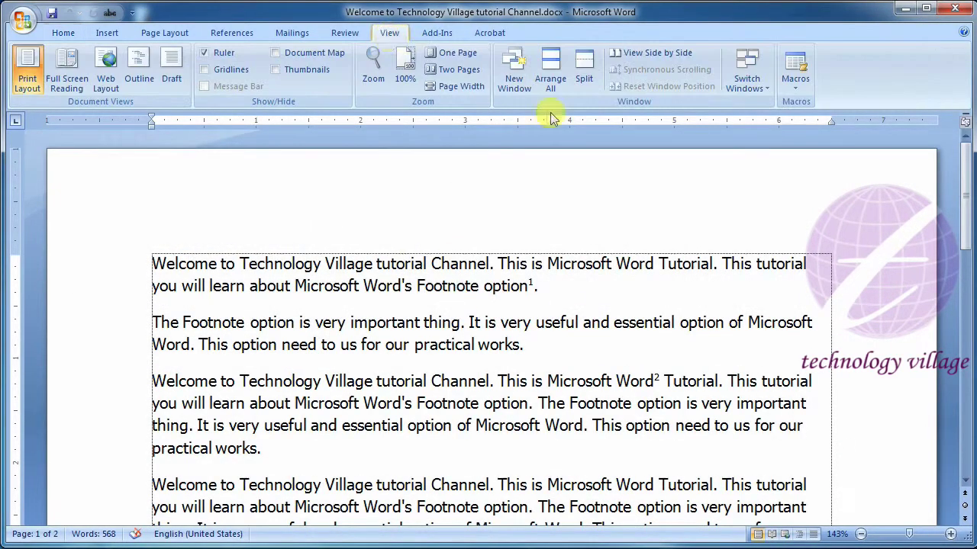
pyautogui.scroll(-1, 534, 261)
pyautogui.click(567, 233)
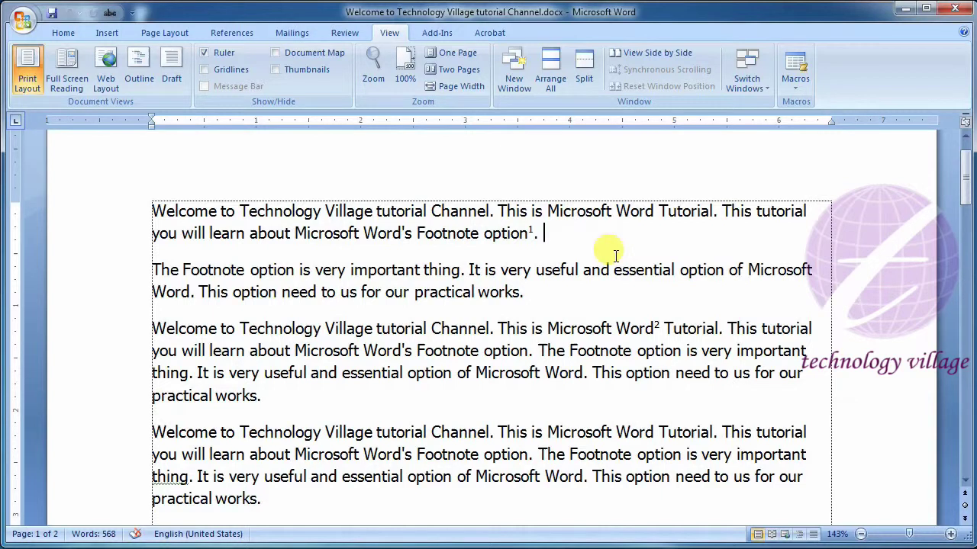
# Step: Split the tutorial window just below the second paragraph and scroll each pane independently
pyautogui.click(580, 78)
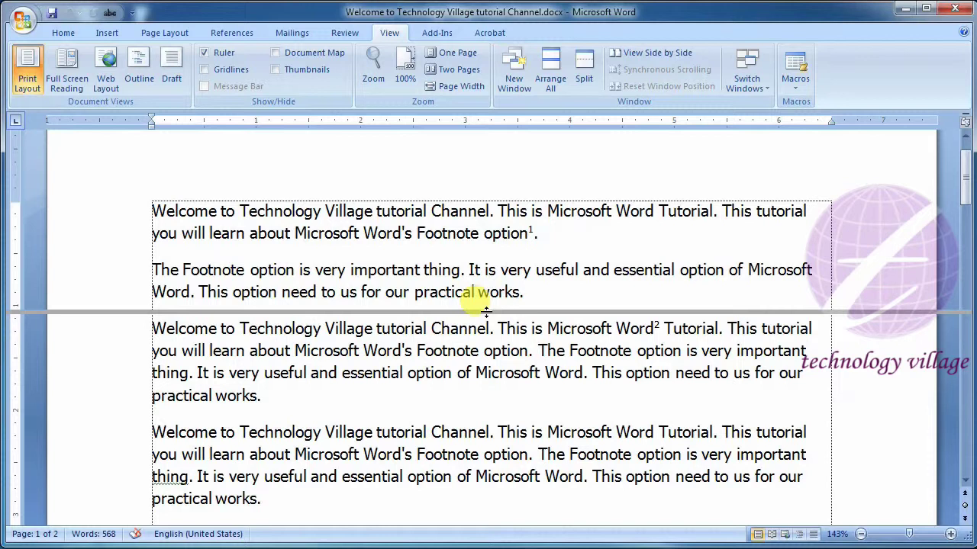
pyautogui.click(485, 311)
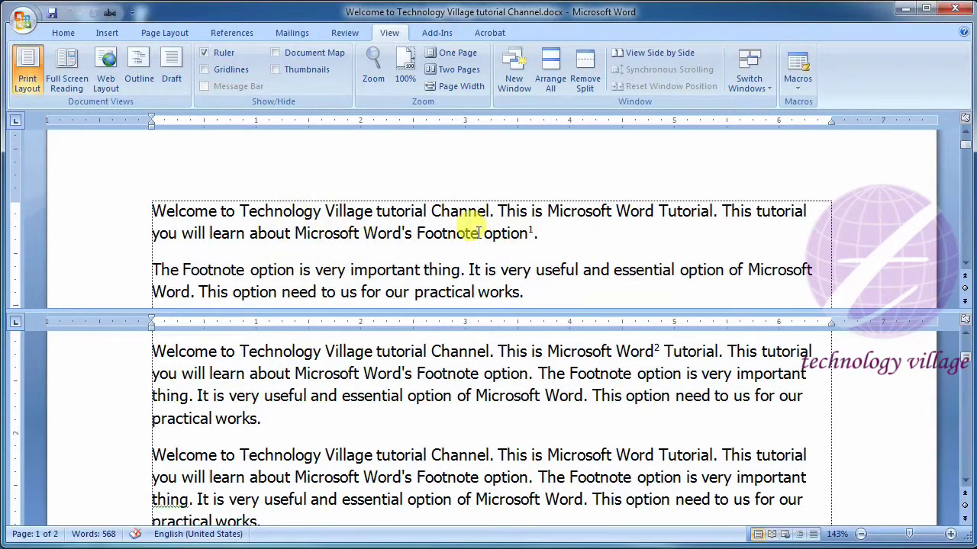
pyautogui.scroll(-3, 603, 244)
pyautogui.scroll(-2, 603, 244)
pyautogui.scroll(-3, 603, 244)
pyautogui.scroll(3, 602, 244)
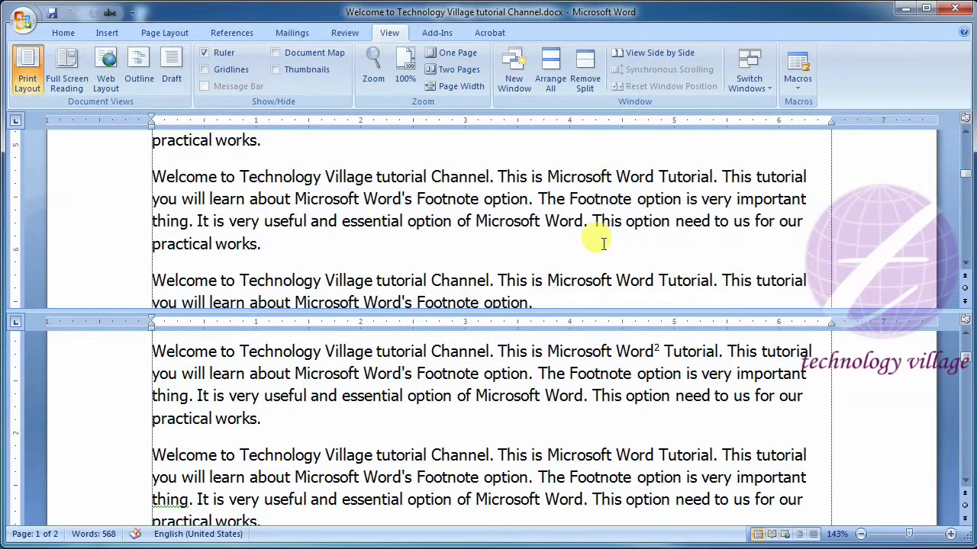
pyautogui.scroll(3, 602, 242)
pyautogui.scroll(3, 602, 242)
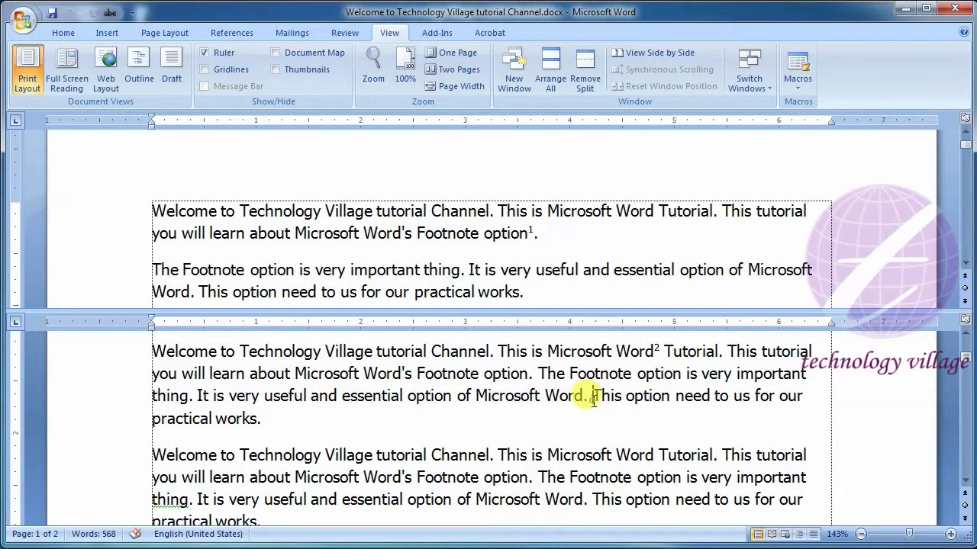
pyautogui.scroll(-3, 595, 398)
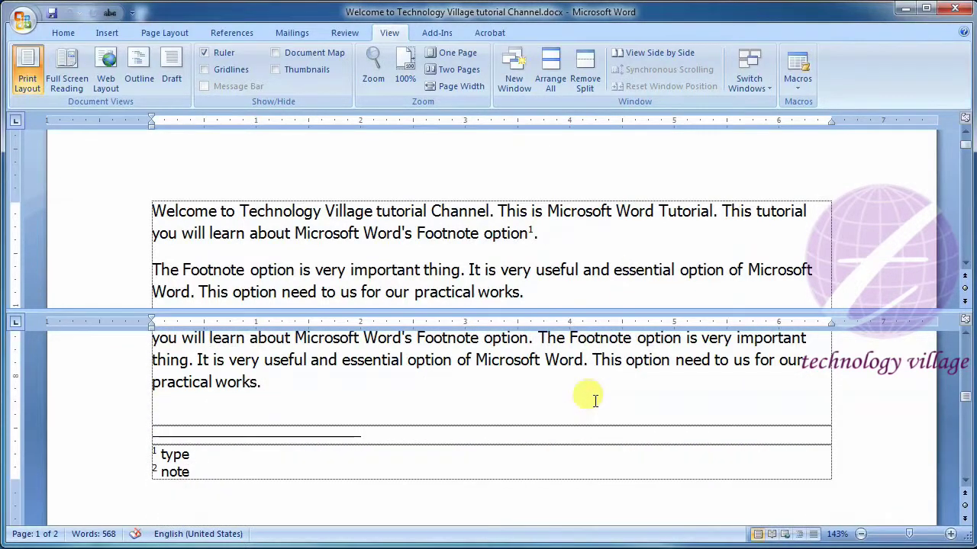
pyautogui.scroll(1, 594, 399)
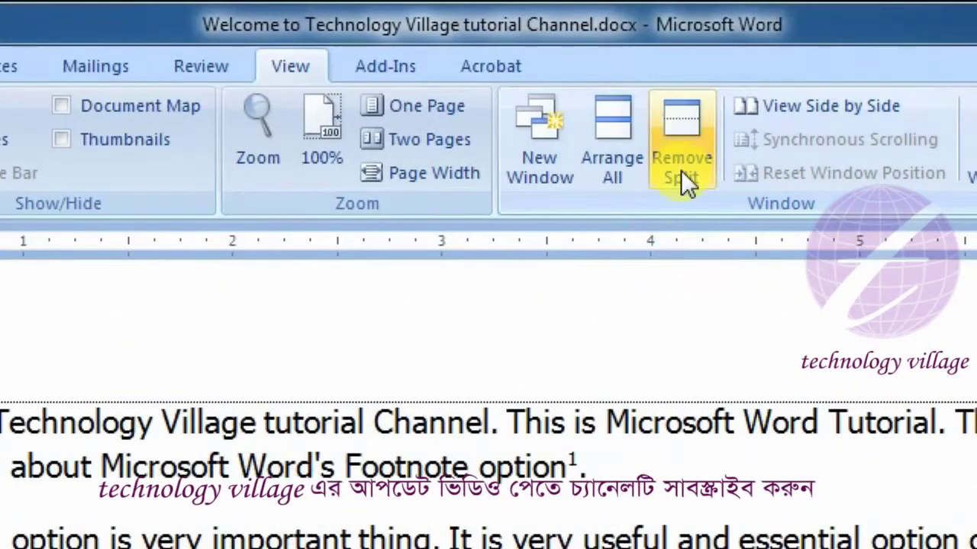
# Step: Remove the split and show the Switch Windows list of open documents
pyautogui.click(681, 170)
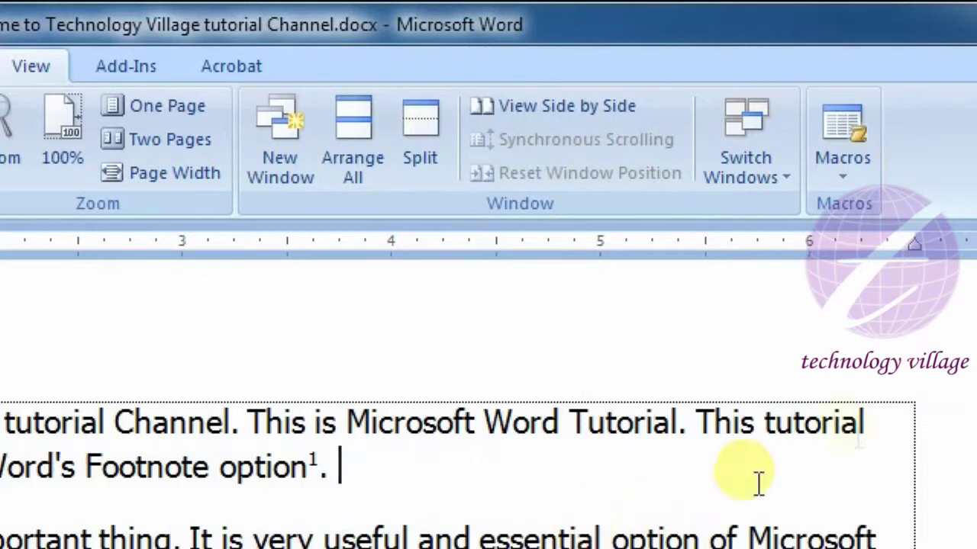
pyautogui.click(774, 190)
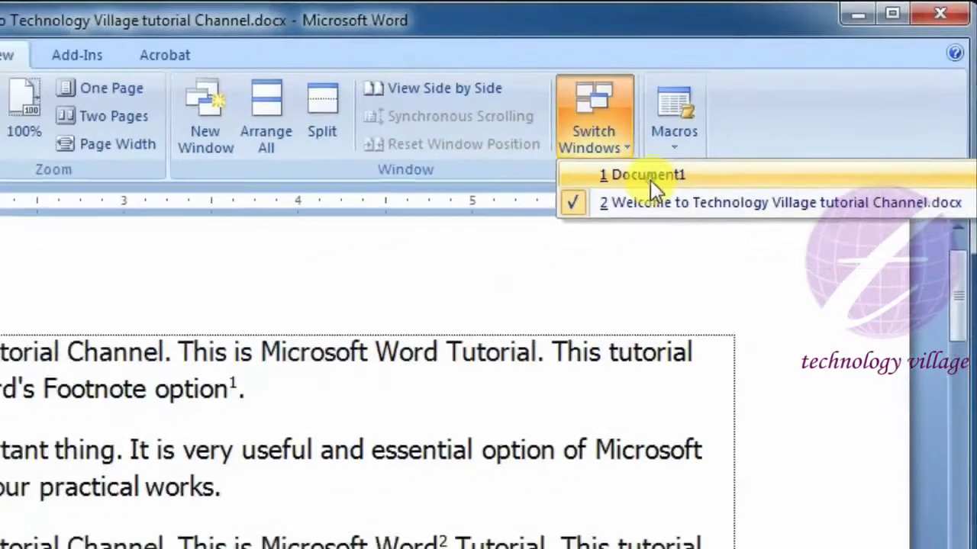
# Step: Switch to Document1, then back to the Welcome to Technology Village tutorial Channel document
pyautogui.click(650, 177)
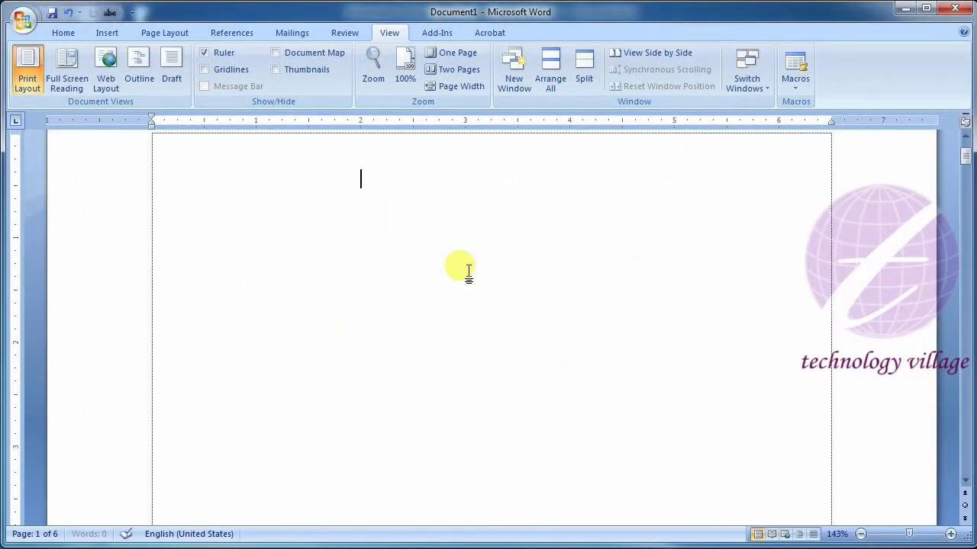
pyautogui.click(754, 81)
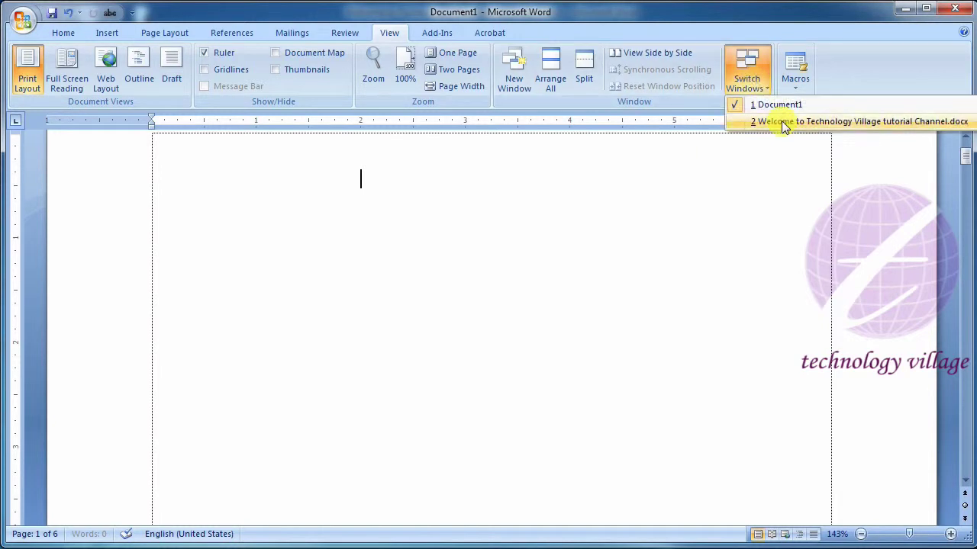
pyautogui.click(783, 126)
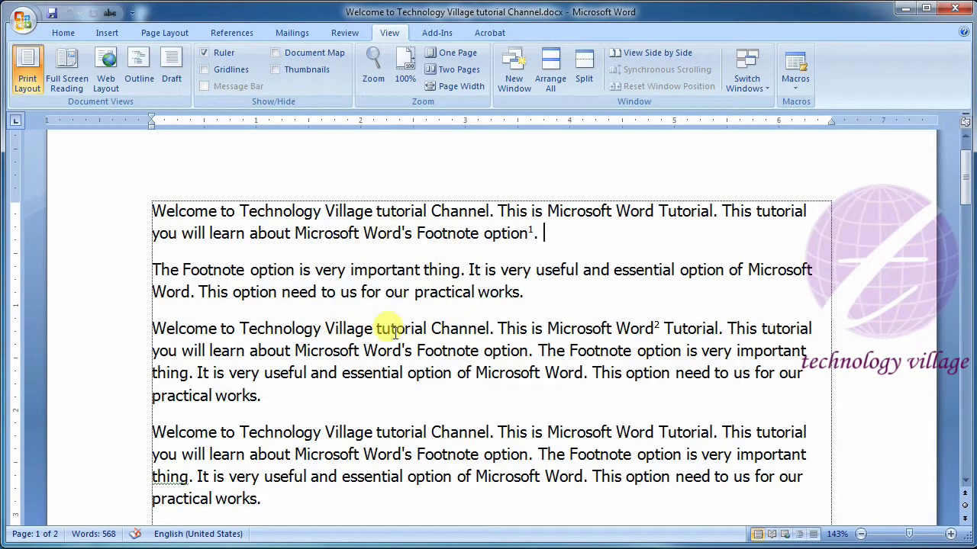